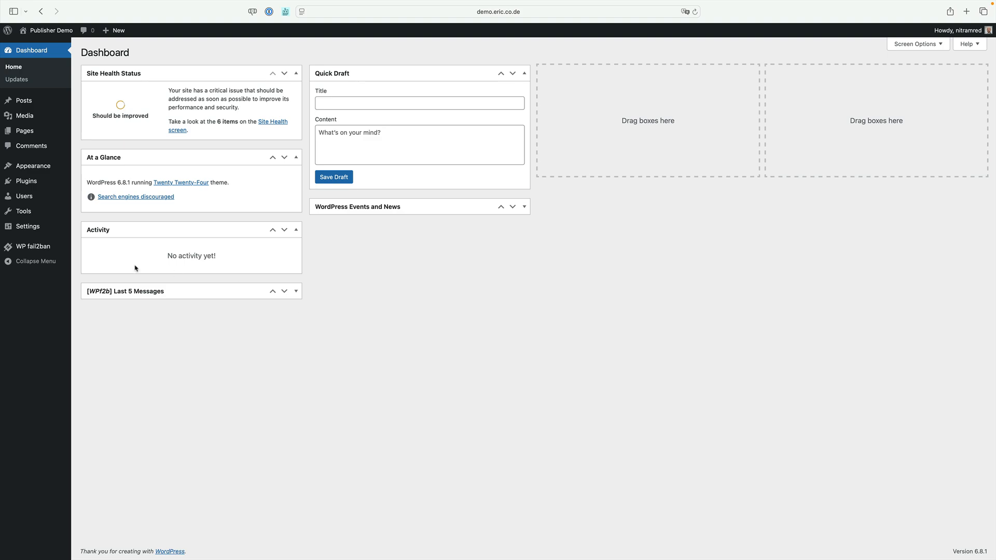
Search the directory of new plugins for "Podlove"
click(36, 185)
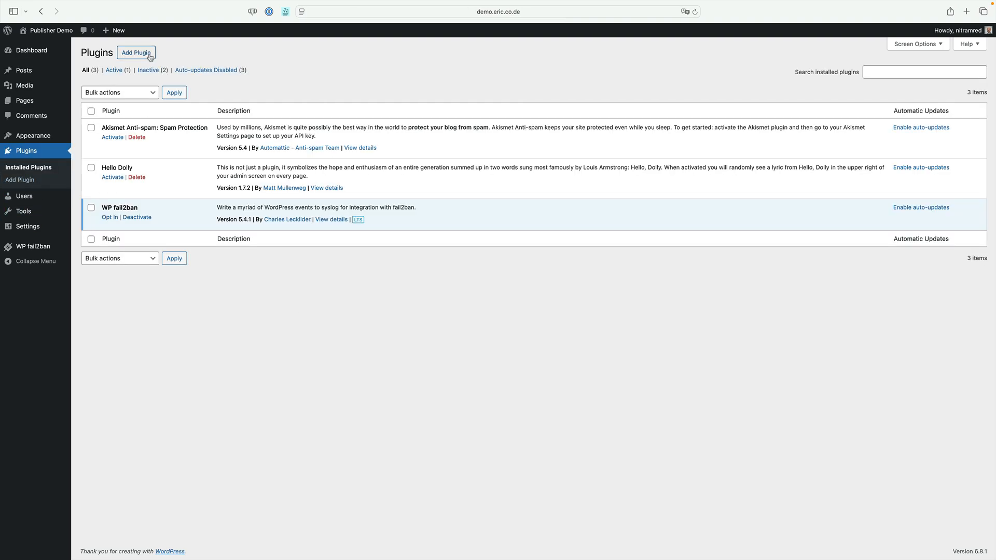
click(150, 57)
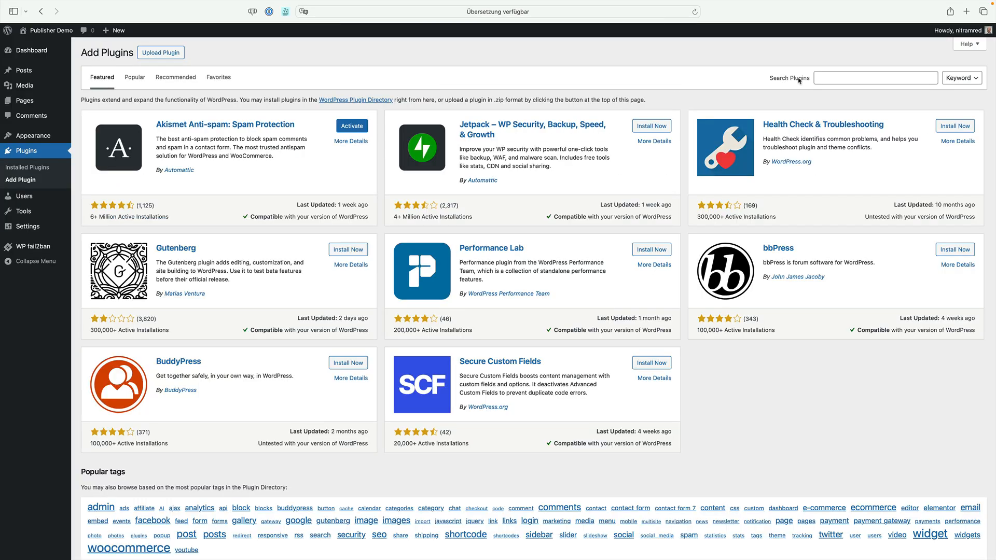
click(826, 78)
text(Podlove)
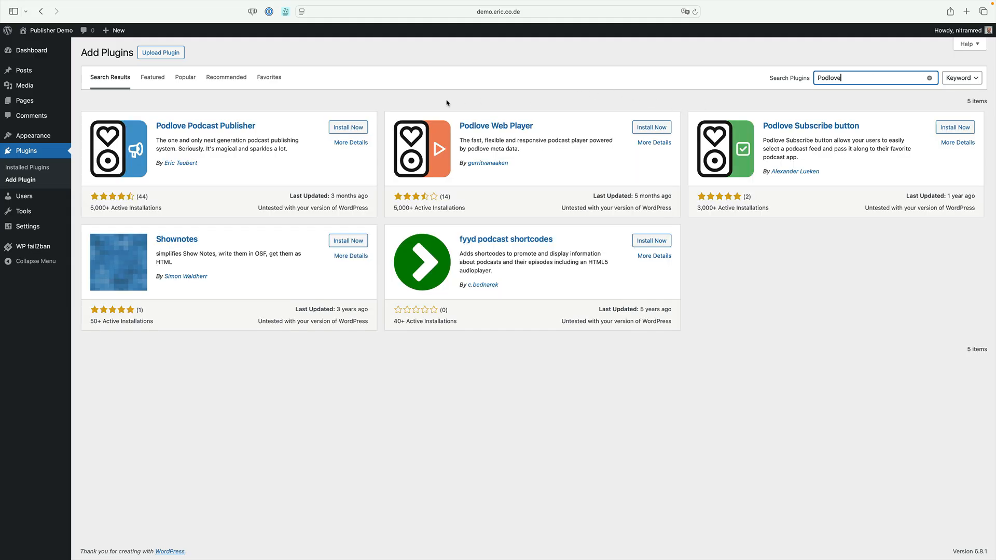
Install the Podlove Podcast Publisher, Podlove Web Player and Podlove Subscribe button plugins
click(363, 131)
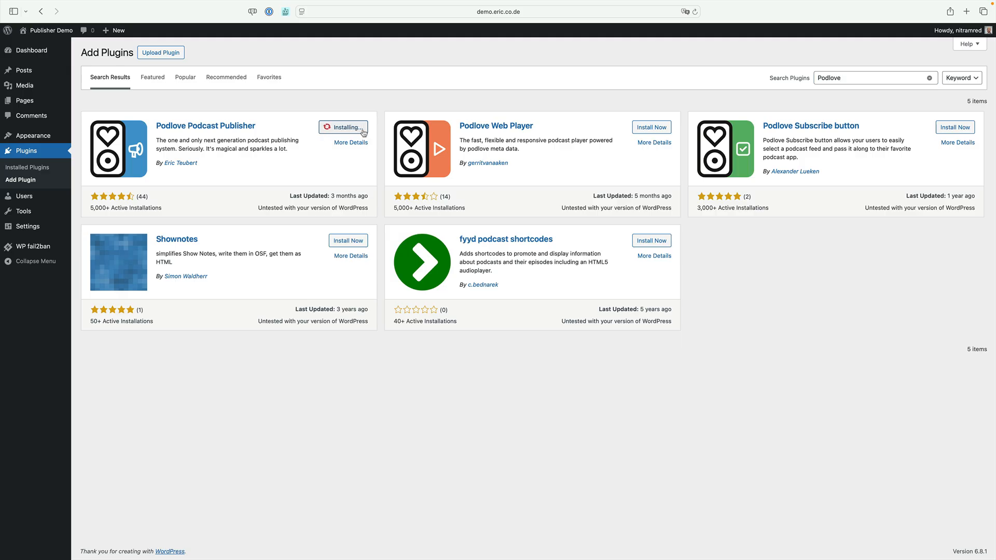
click(656, 129)
click(955, 127)
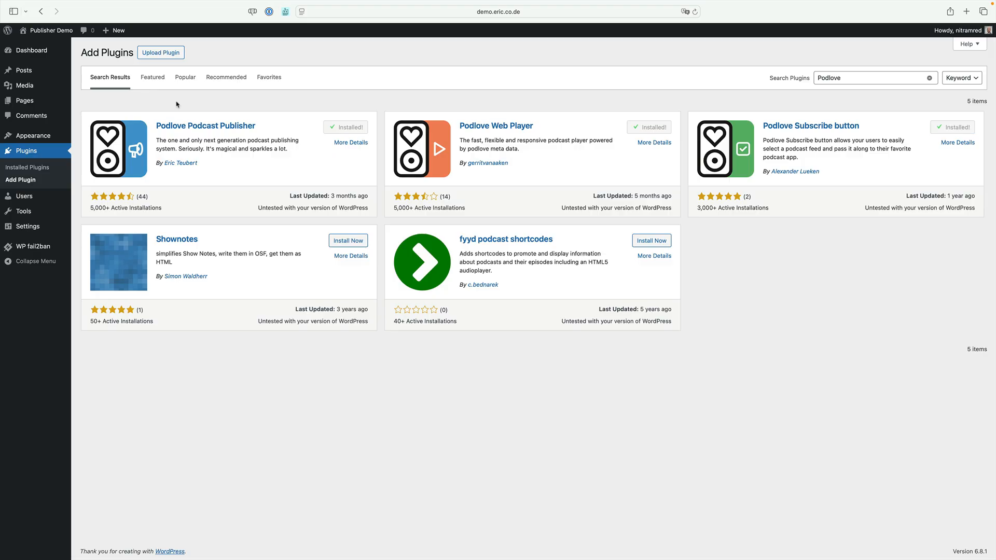
Activate the Podlove Podcast Publisher and Podlove Web Player plugins among the installed plugins
click(49, 171)
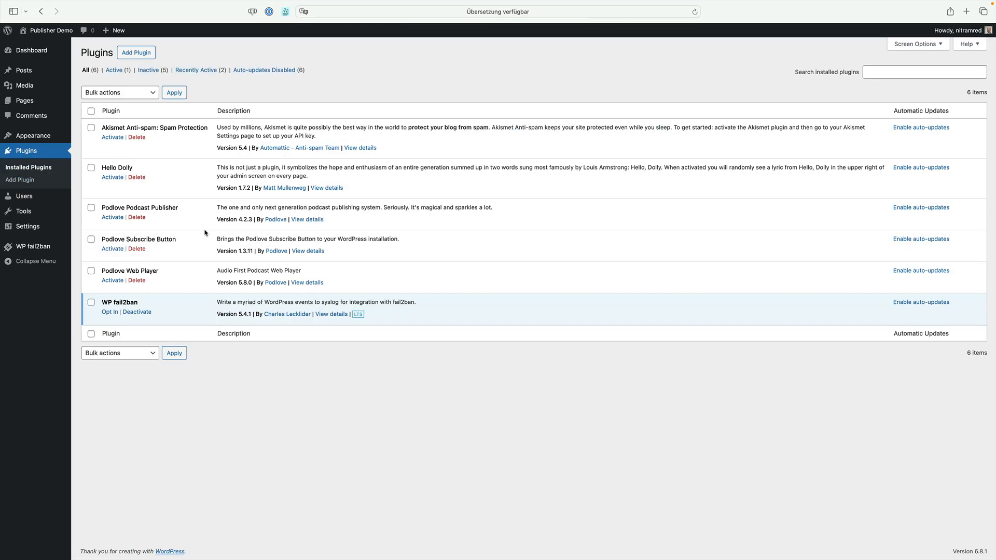
click(115, 218)
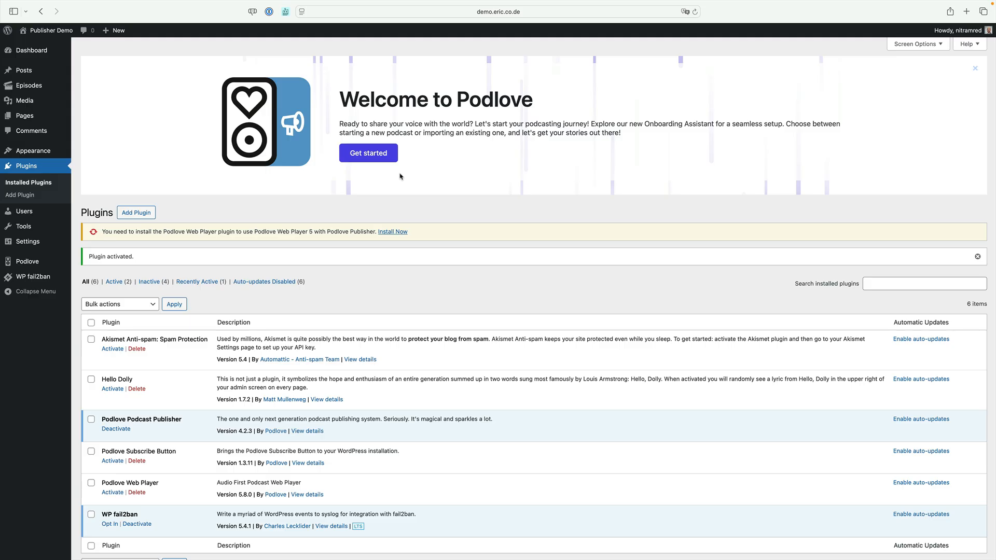
mouse_move(54, 265)
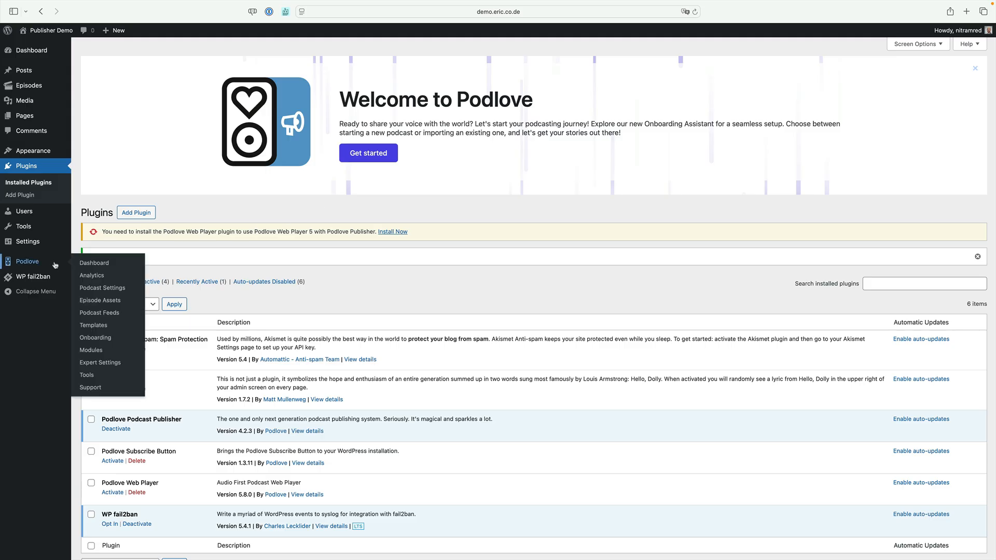
mouse_move(45, 87)
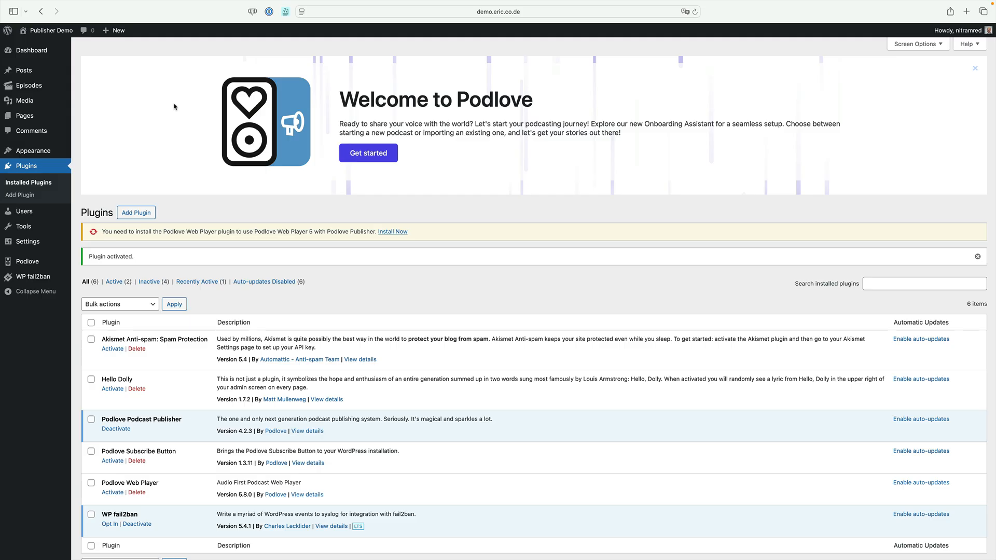
click(113, 492)
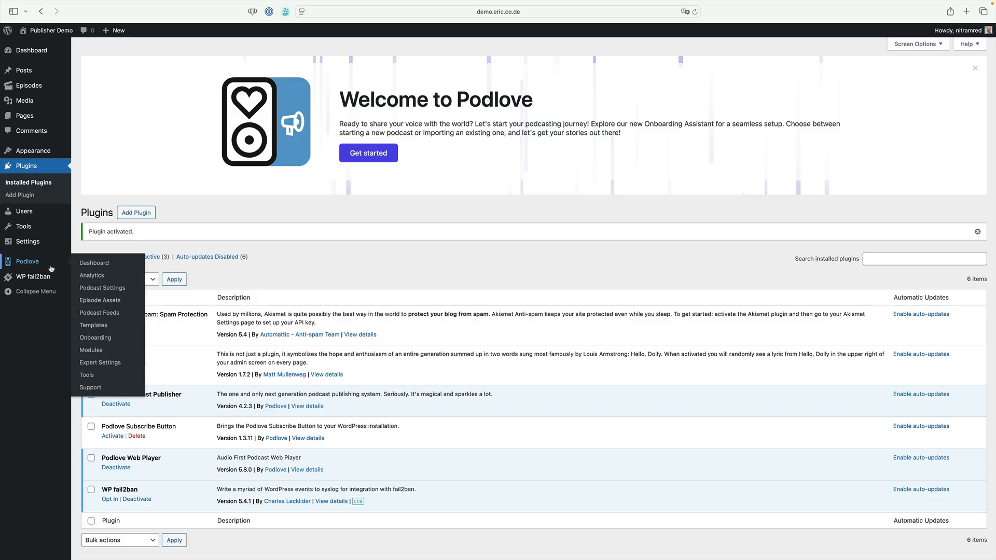
Look through the available Podlove Publisher modules, from the metadata group to the system group
click(95, 351)
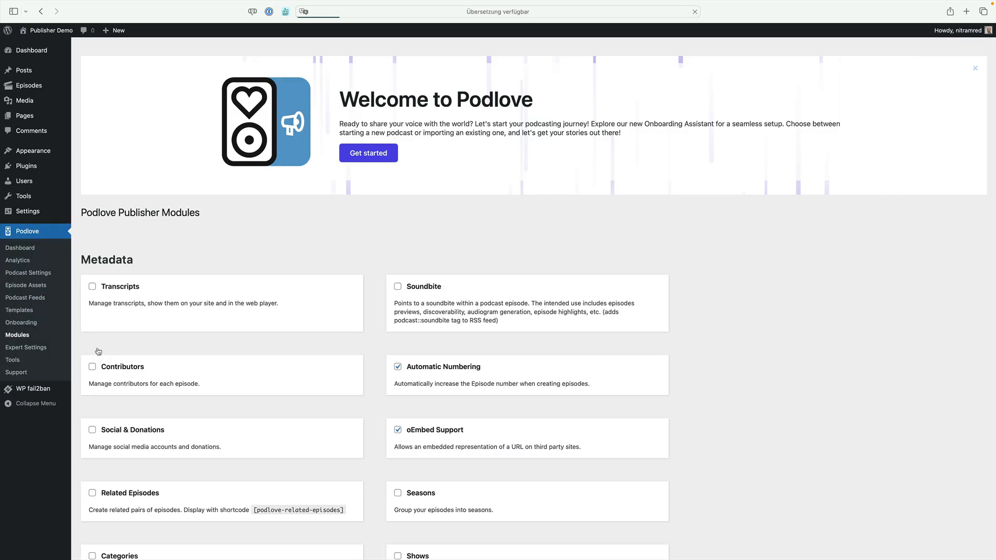
scroll(193, 361, down, 5)
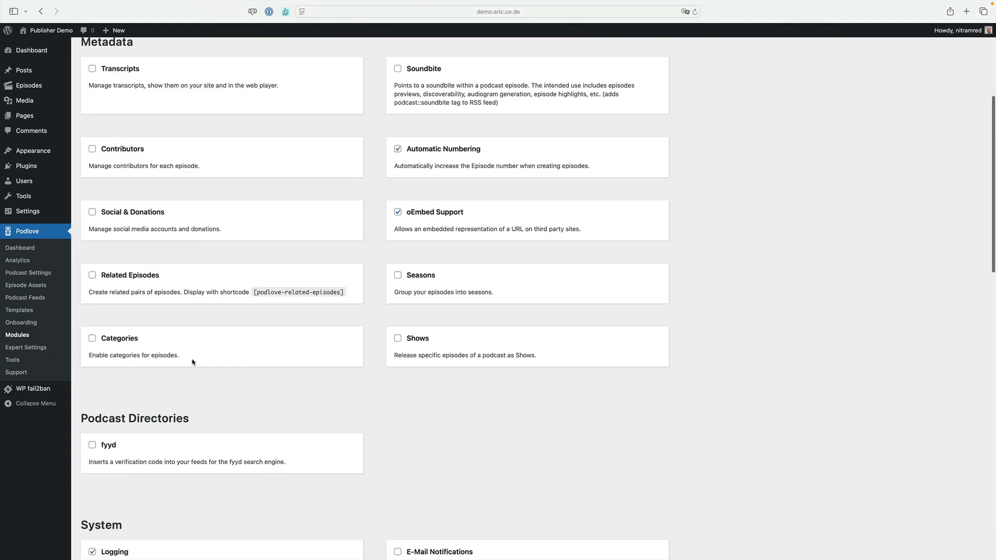
scroll(192, 362, down, 4)
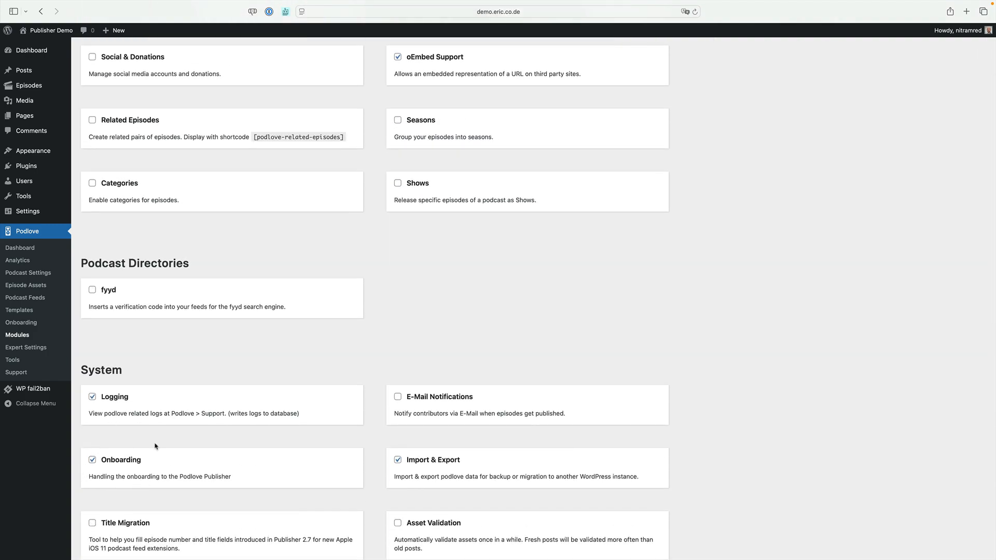
Launch the Podlove Onboarding Assistant from the dashboard, accept its privacy notice and continue with the "Start your podcast" setup type
click(49, 51)
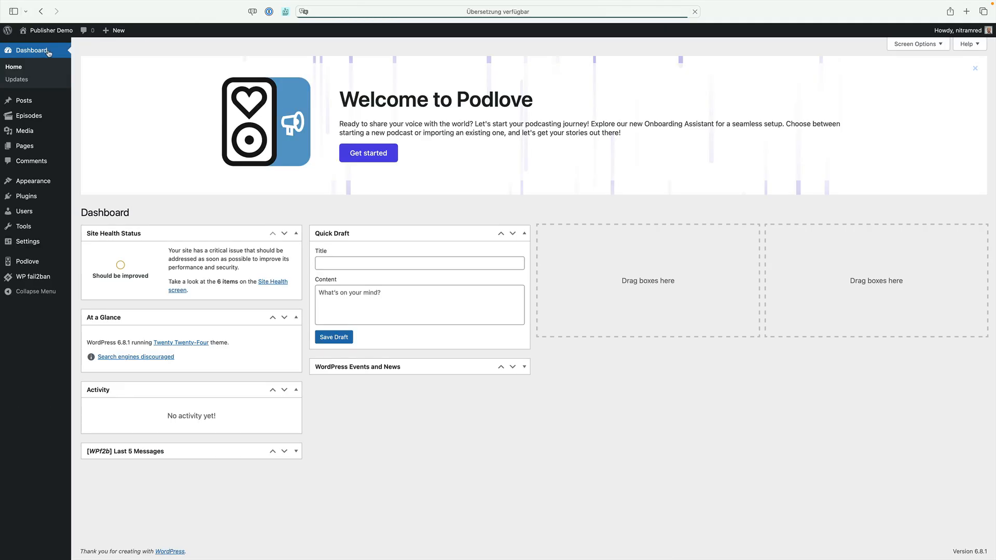
click(368, 154)
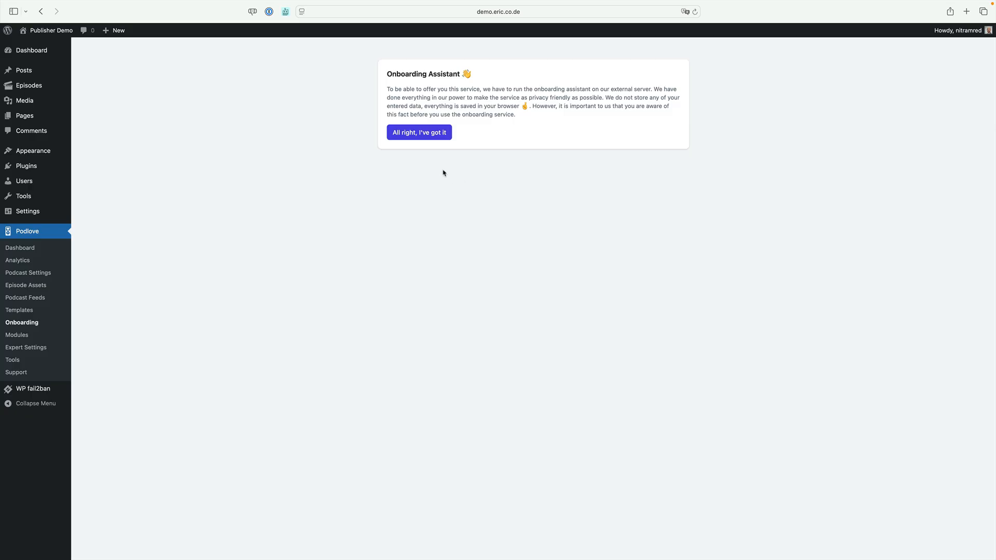
click(433, 134)
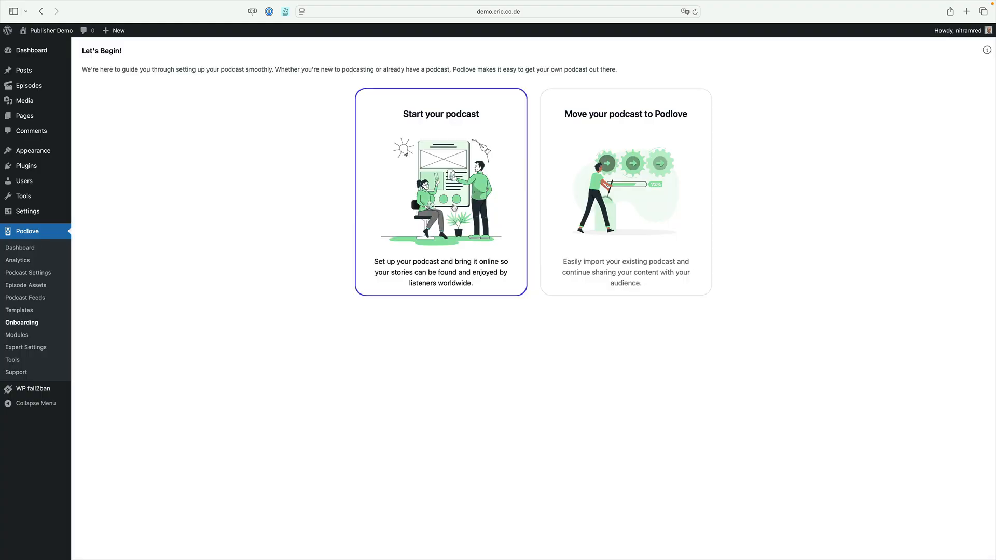
click(454, 208)
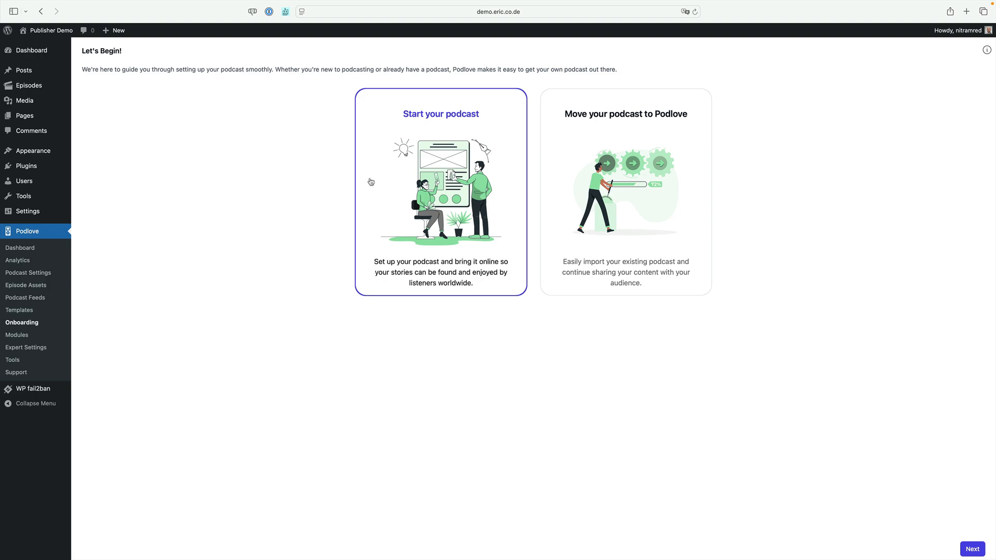
click(559, 156)
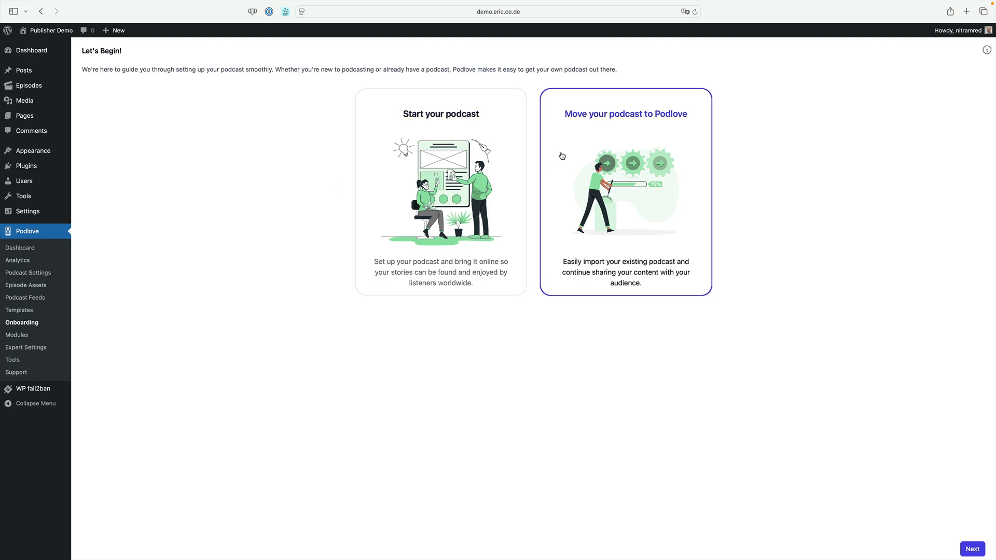
click(376, 196)
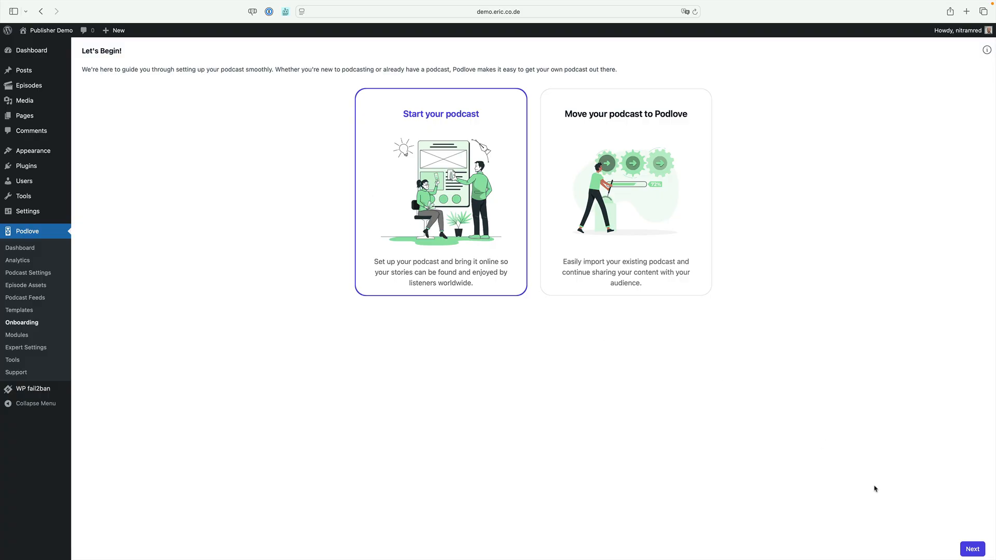
click(968, 550)
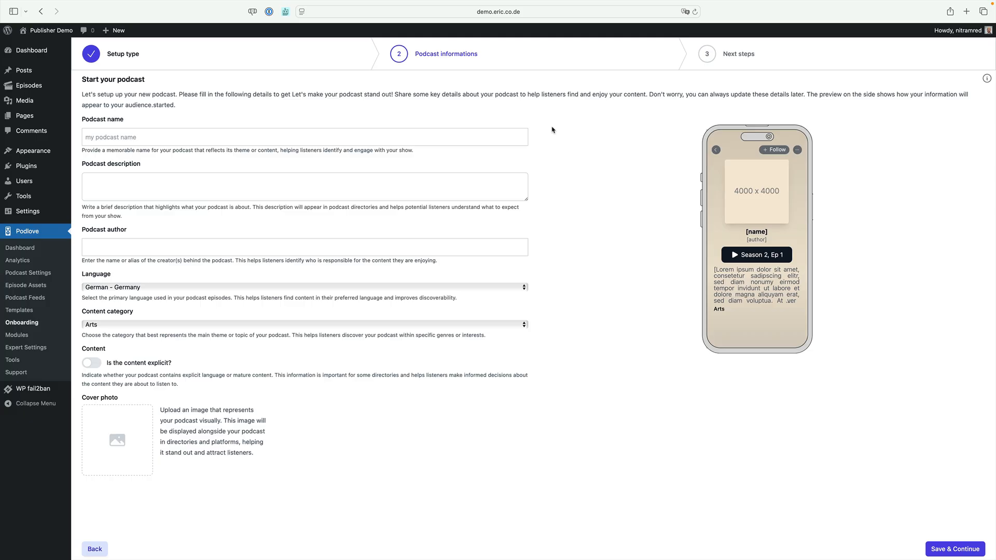
Name the podcast "Podlovers", describe it as "Der Podlove Entwickler:innen Podcast" and enter "Podlove Team" as the author
click(505, 141)
text(Podlovers)
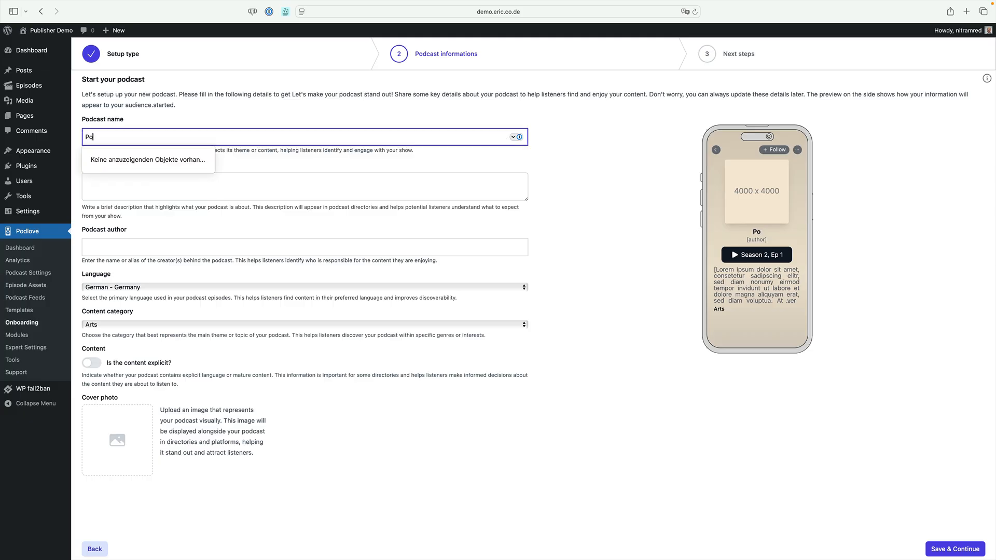
click(411, 187)
text(Der Podlove Entwickler:innen Podcast)
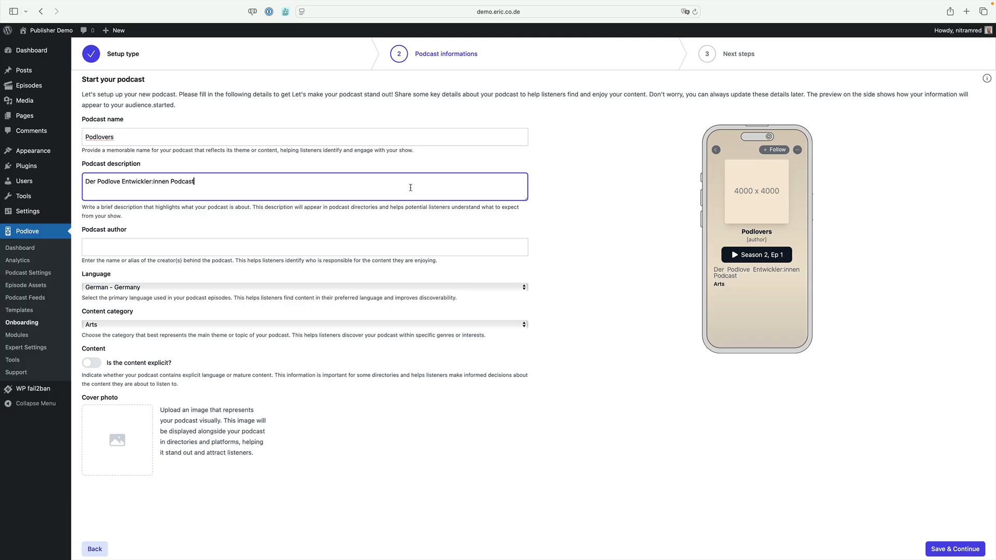
click(368, 242)
text(Pod)
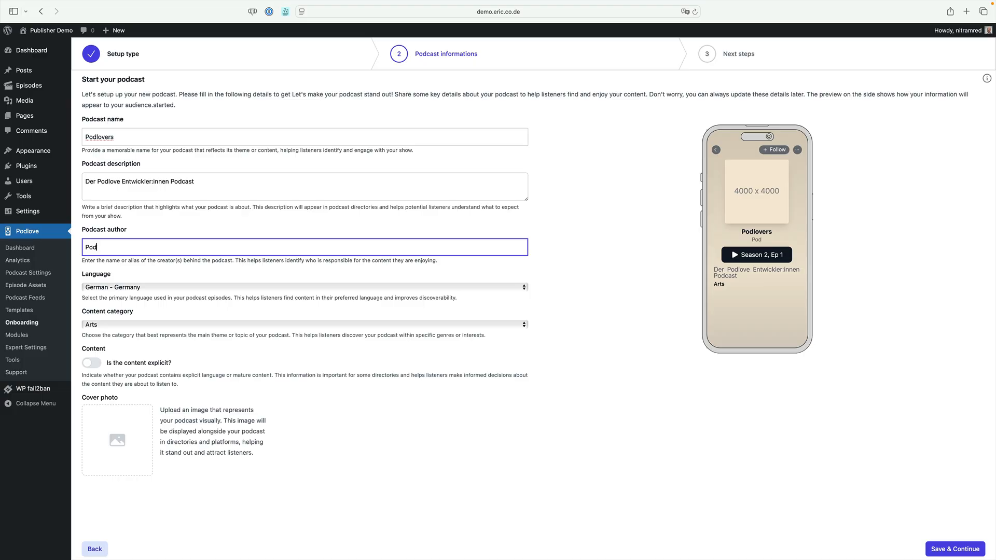
text(love Team)
Keep German - Germany as the podcast language and set the content category to Technology
click(524, 288)
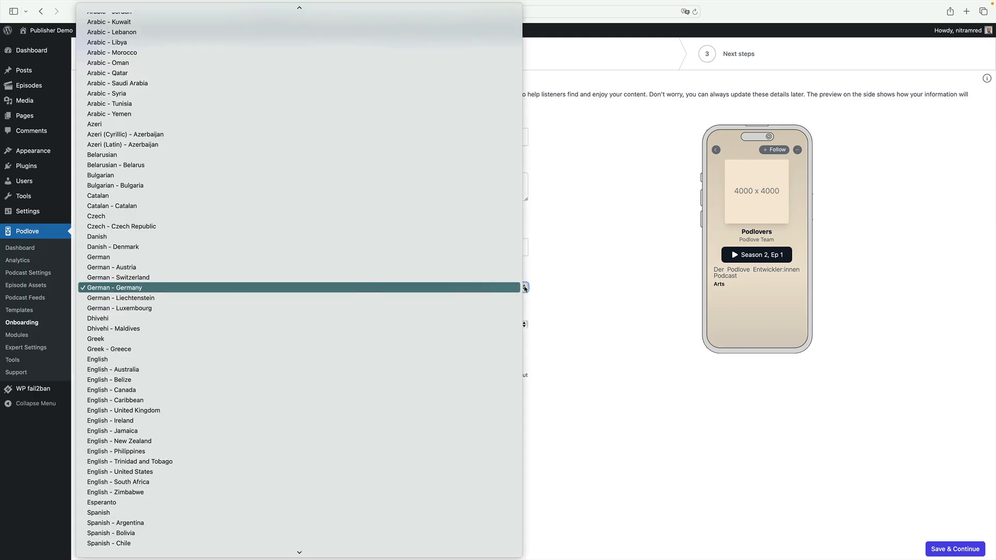
click(524, 288)
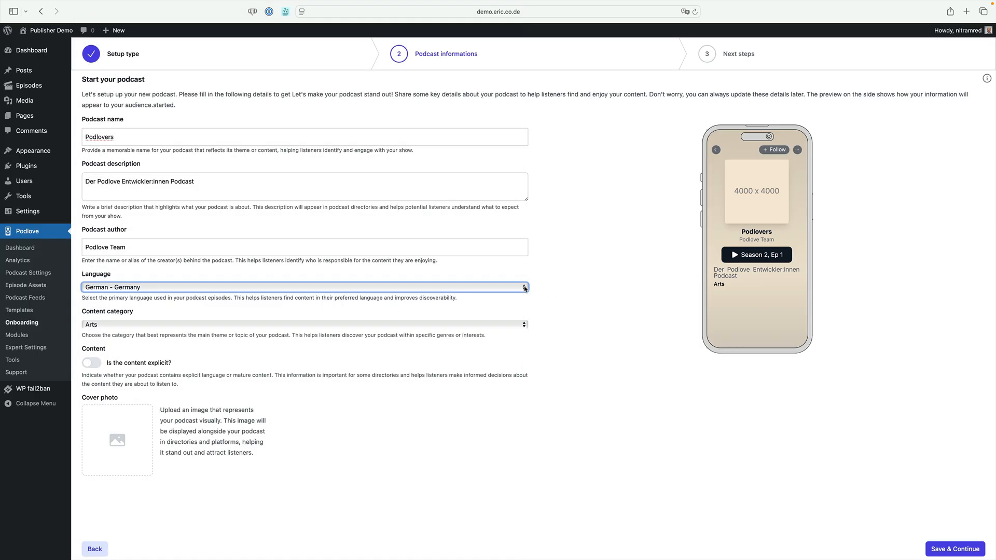
click(482, 327)
key(t)
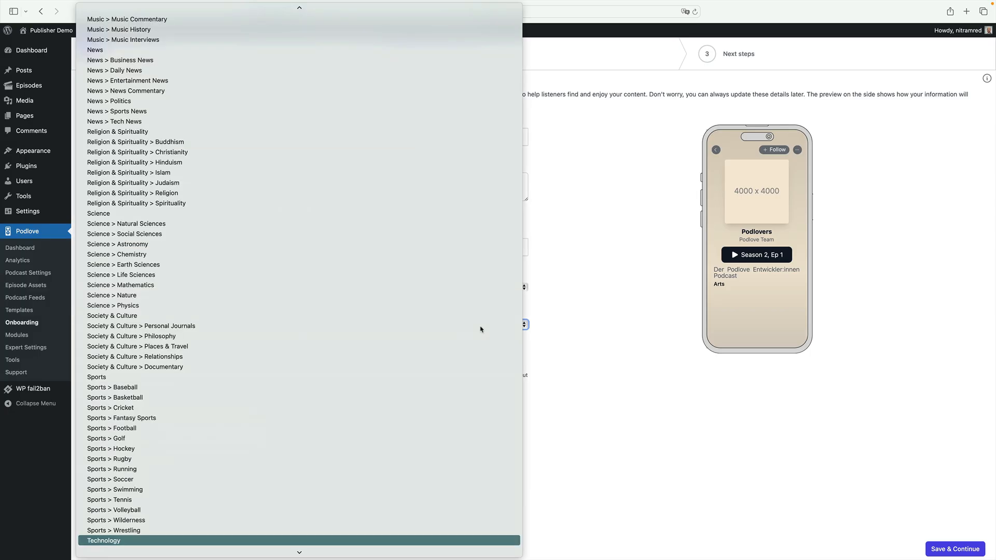
click(330, 538)
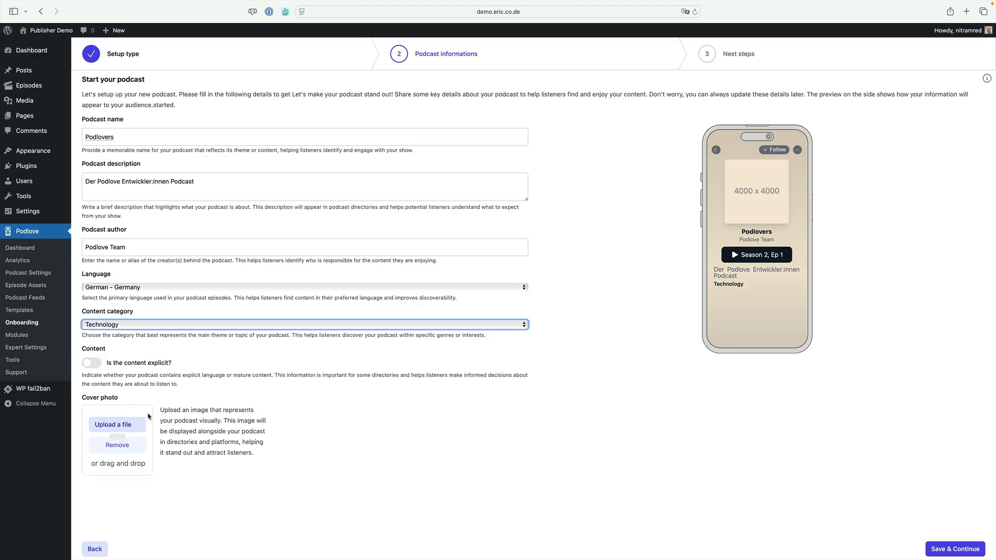
Upload Podlovers.png as the podcast's cover photo and save the podcast information to complete the onboarding
click(113, 424)
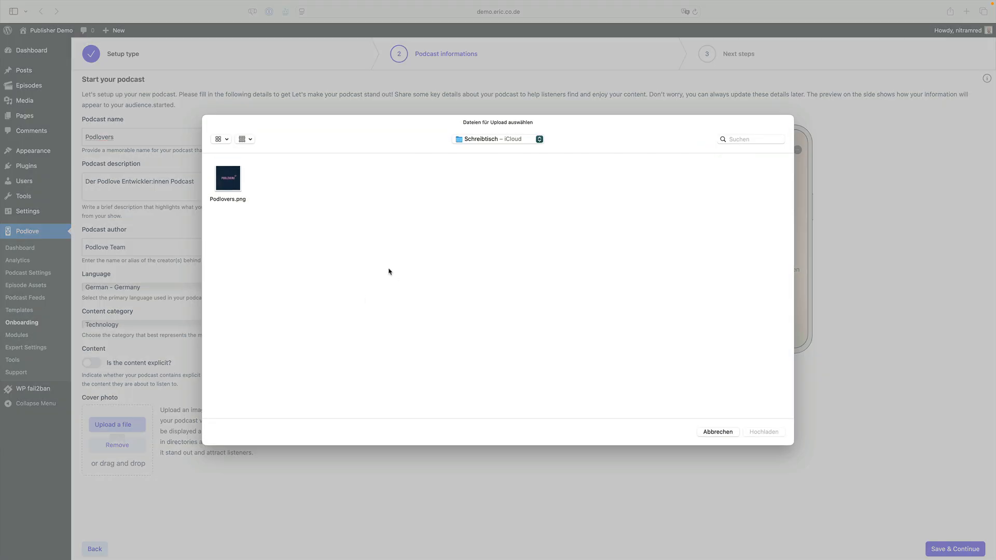
click(240, 190)
click(763, 432)
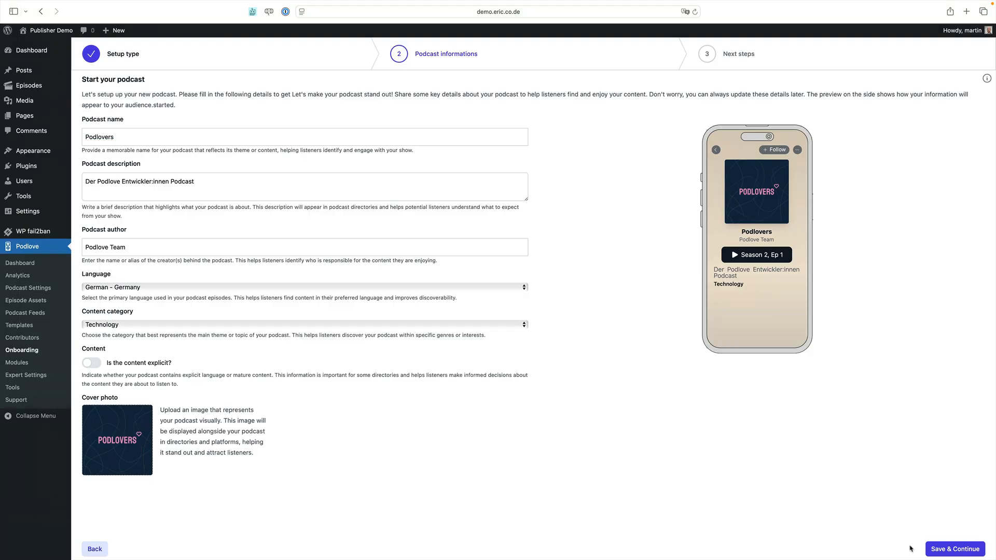
click(946, 548)
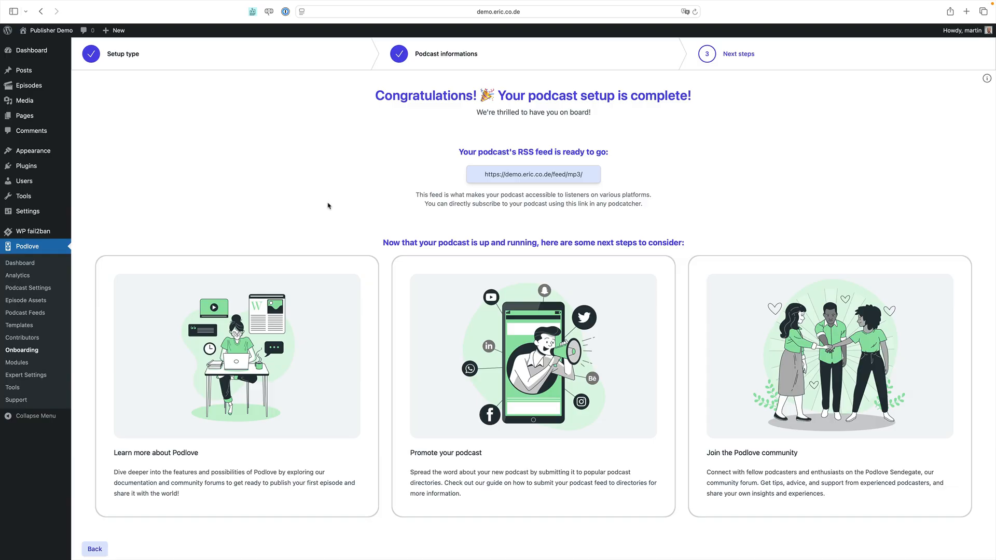
Review the description fields in the podcast settings and expand the License Selector in the license settings
click(51, 291)
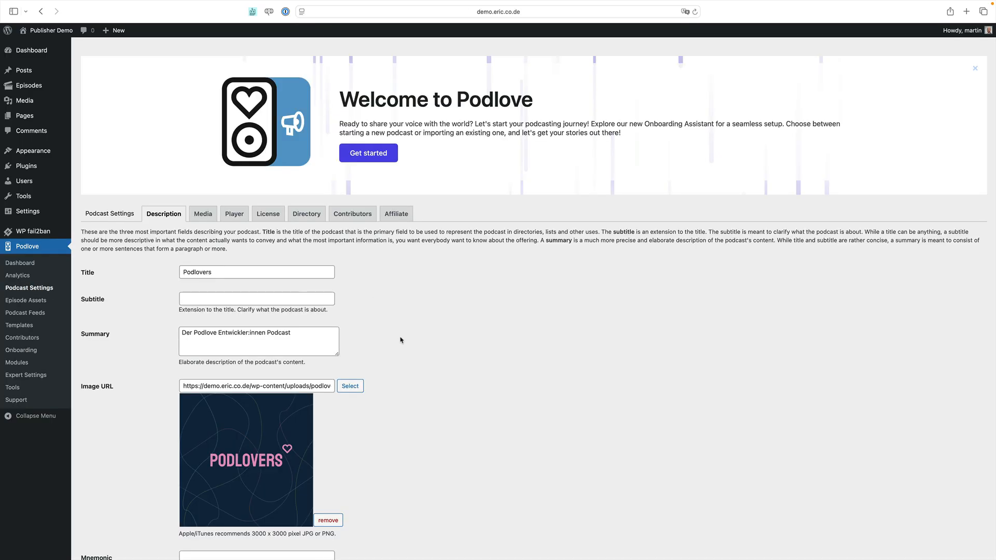
scroll(401, 340, down, 3)
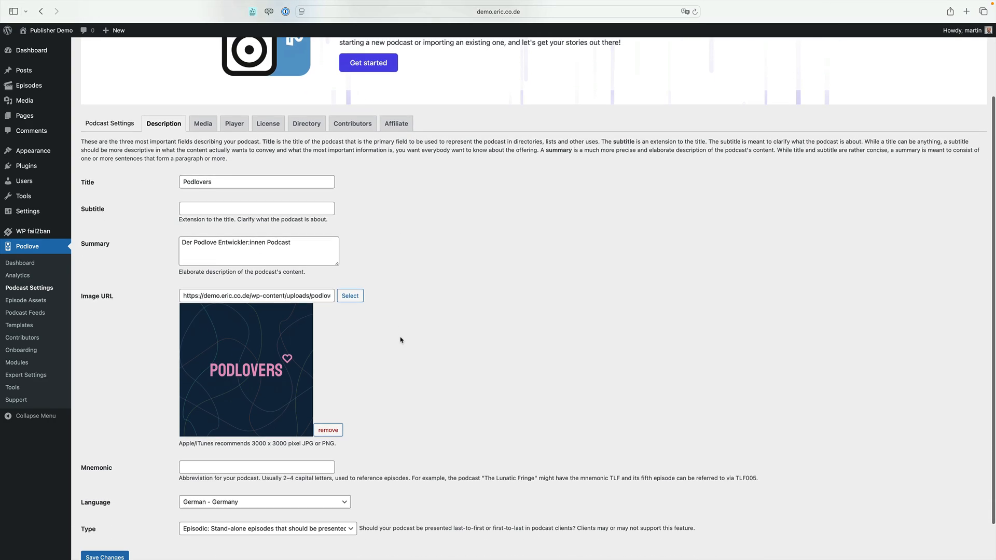
scroll(400, 341, up, 3)
scroll(400, 340, up, 1)
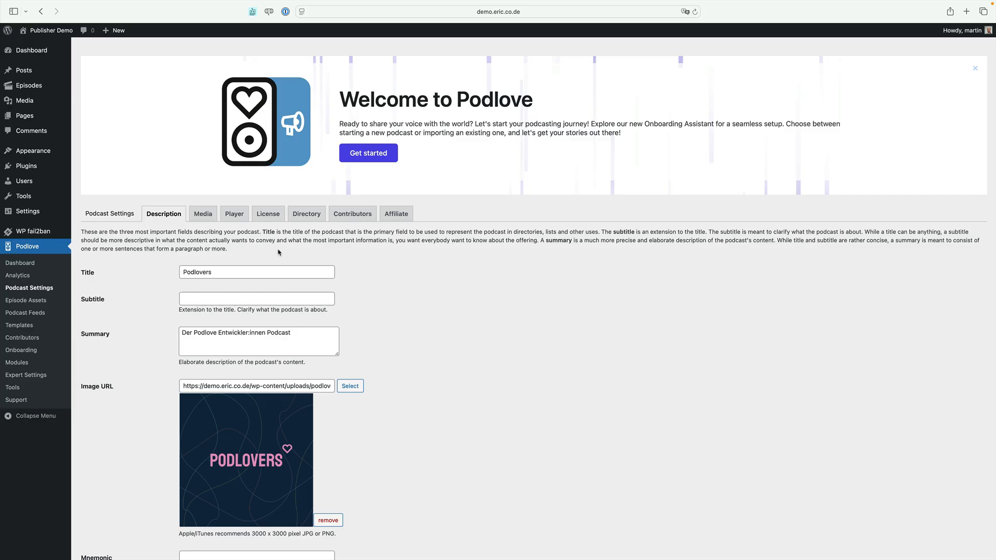
click(275, 219)
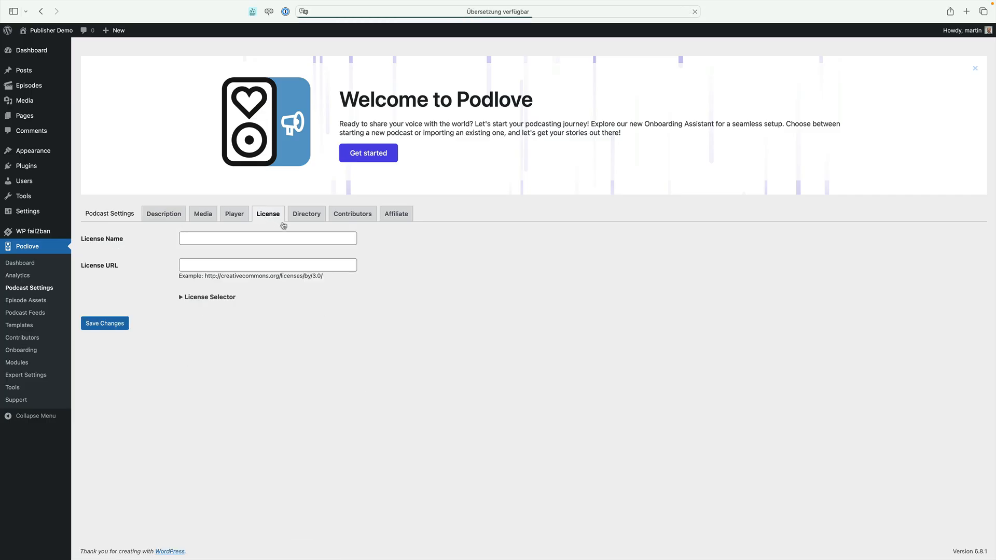
click(230, 298)
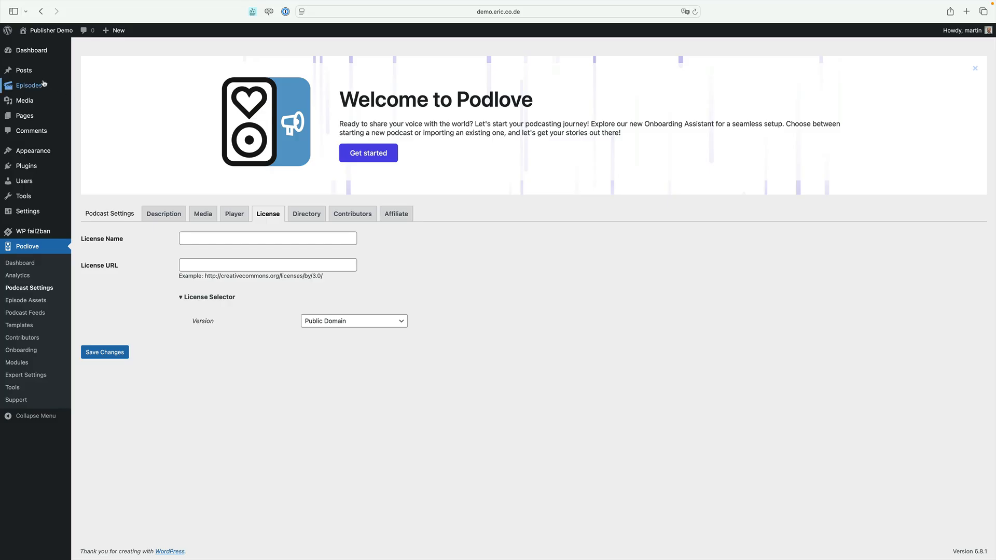
Create a new podcast episode titled "POD001: A fresh start"
mouse_move(35, 87)
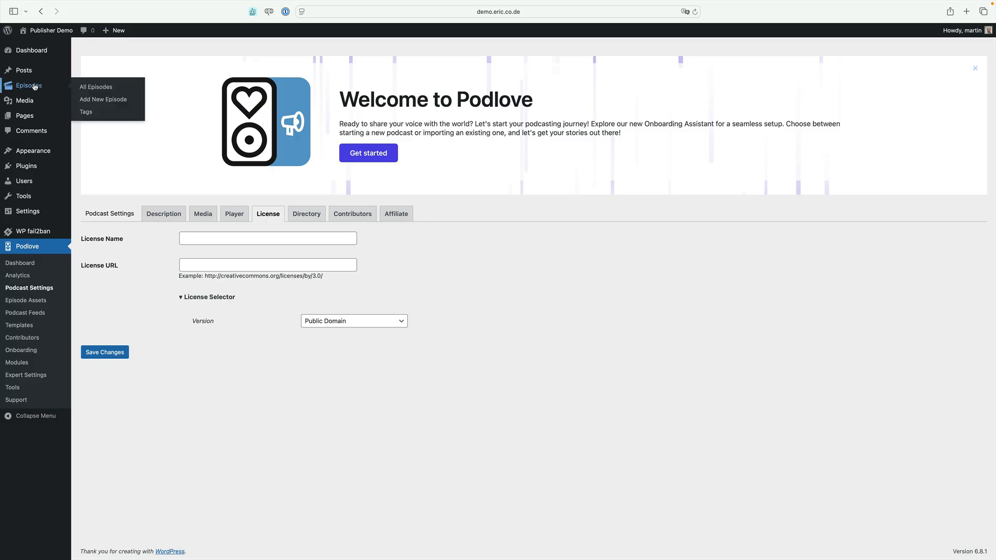
click(94, 100)
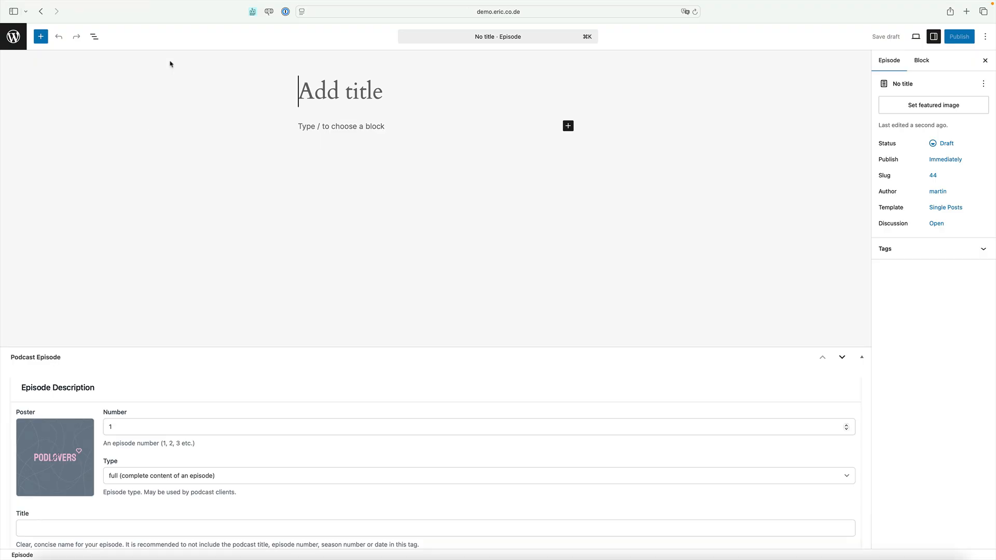
text(POD001: A fresh start)
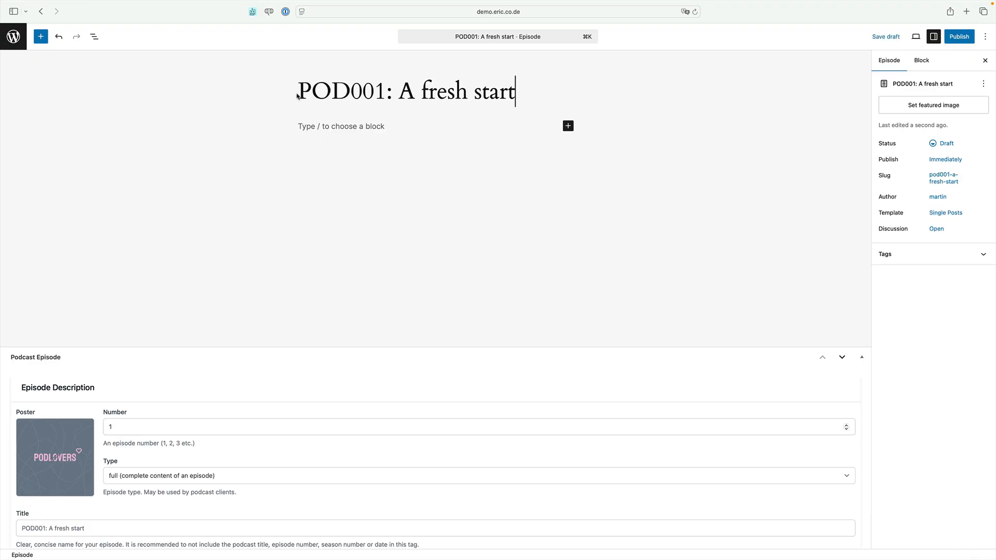
Enter "This is the first episode of my new podcast." as the episode's subtitle
scroll(289, 222, down, 5)
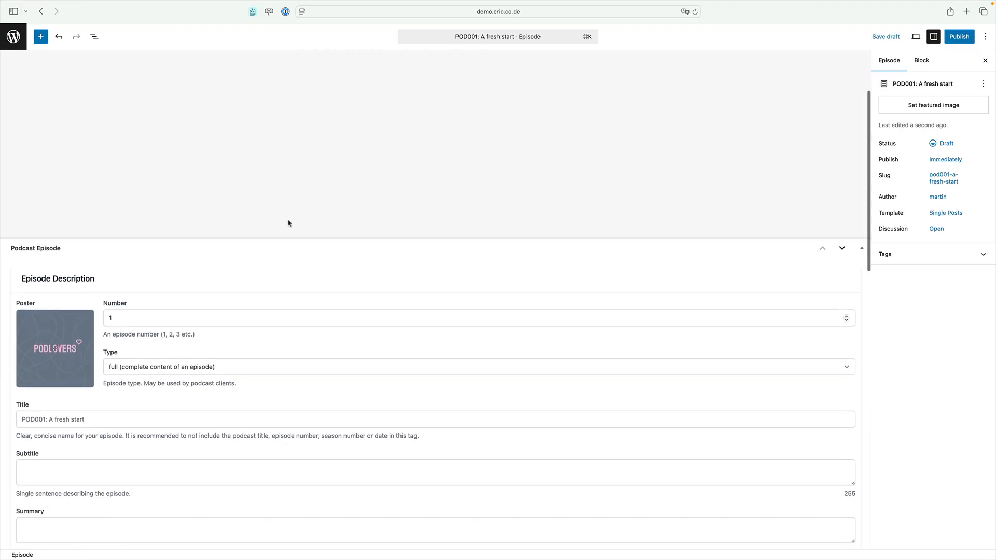
click(132, 380)
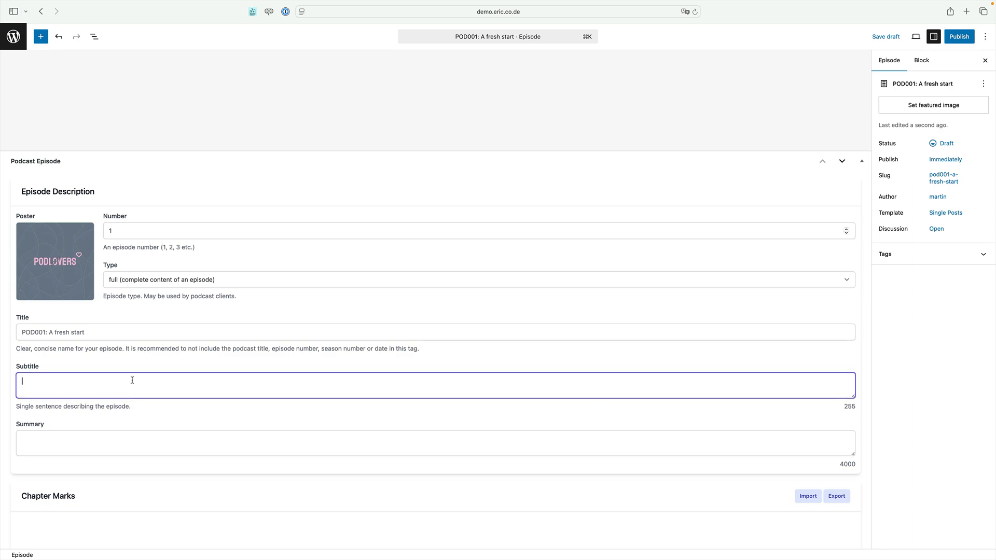
text(This is the first episode of my new podcast.)
key(BackSpace)
Enter the episode summary "Podcasting is great! Let me tell you all about it and learn what's new in the world of podcasting."
scroll(189, 221, down, 2)
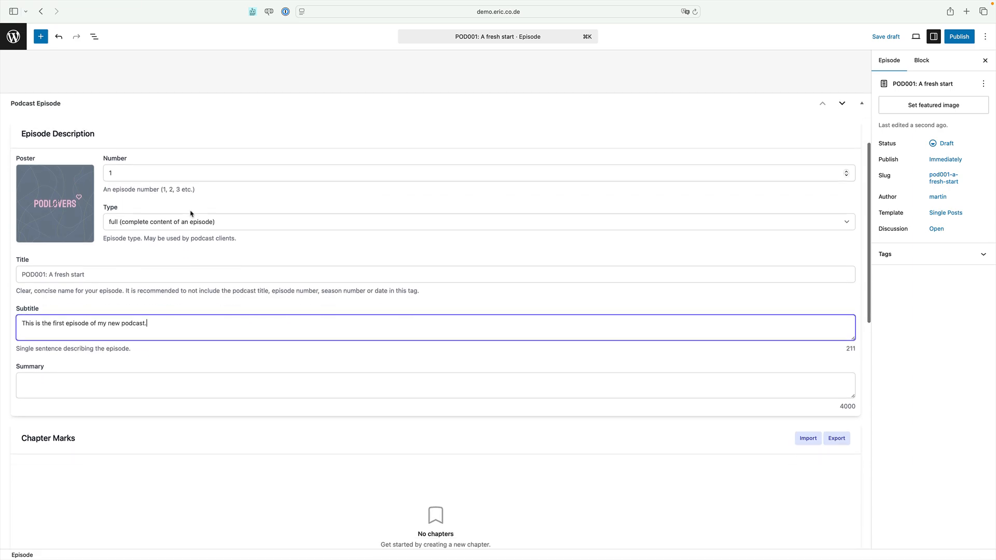
click(83, 371)
text(Podcasting is great! Let me tell you all about it and learn what's new in the world of podcasting.)
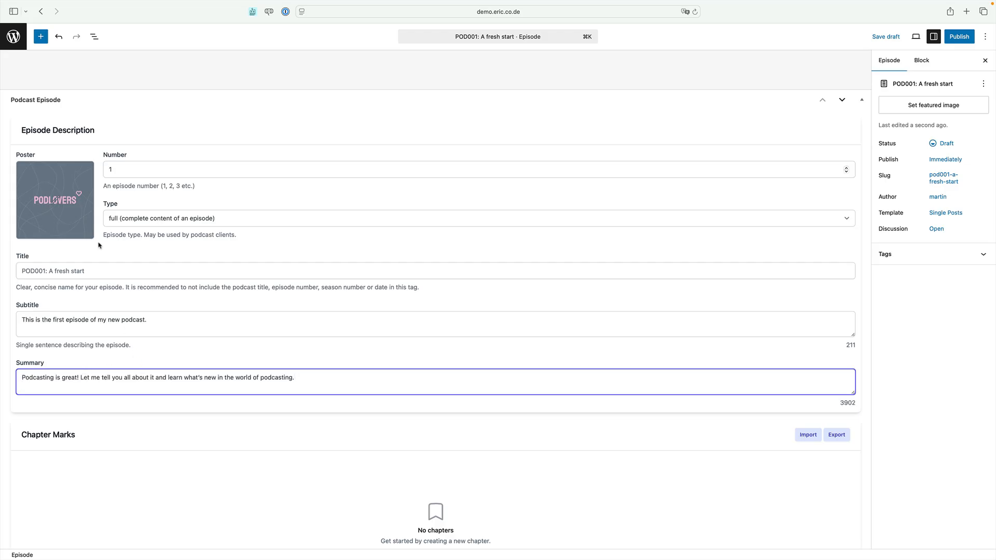
Upload POD001.png from the desktop to the media library and use it as the episode's poster
mouse_move(60, 207)
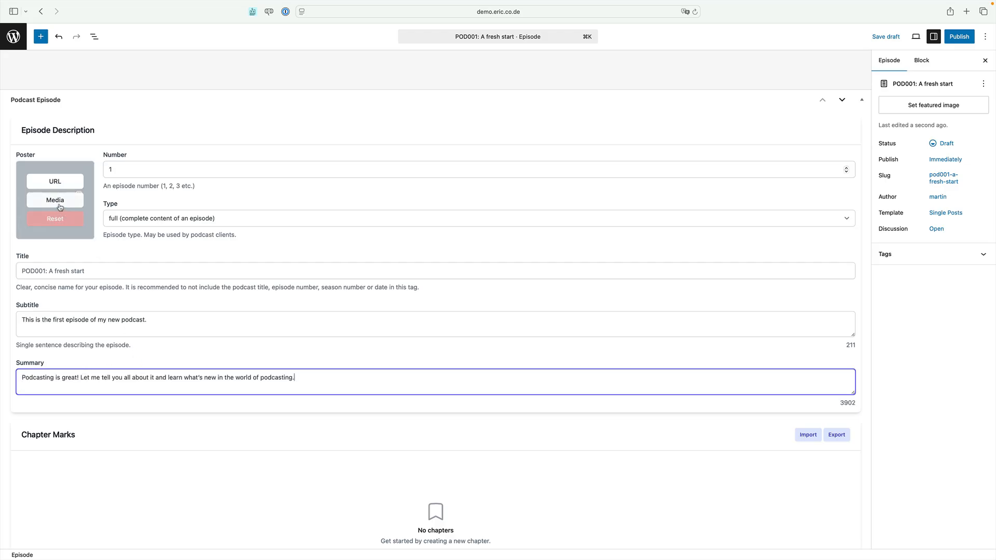
click(60, 206)
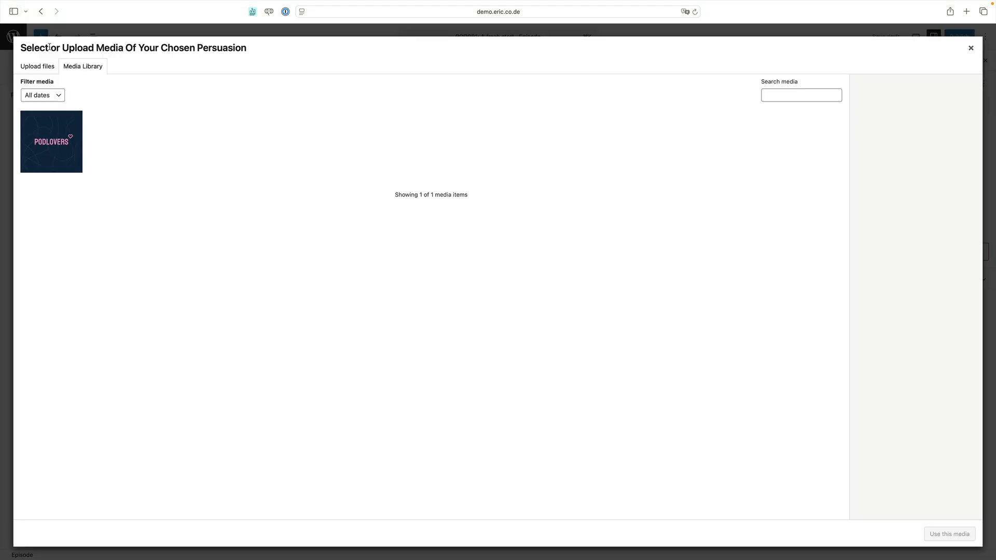
click(35, 66)
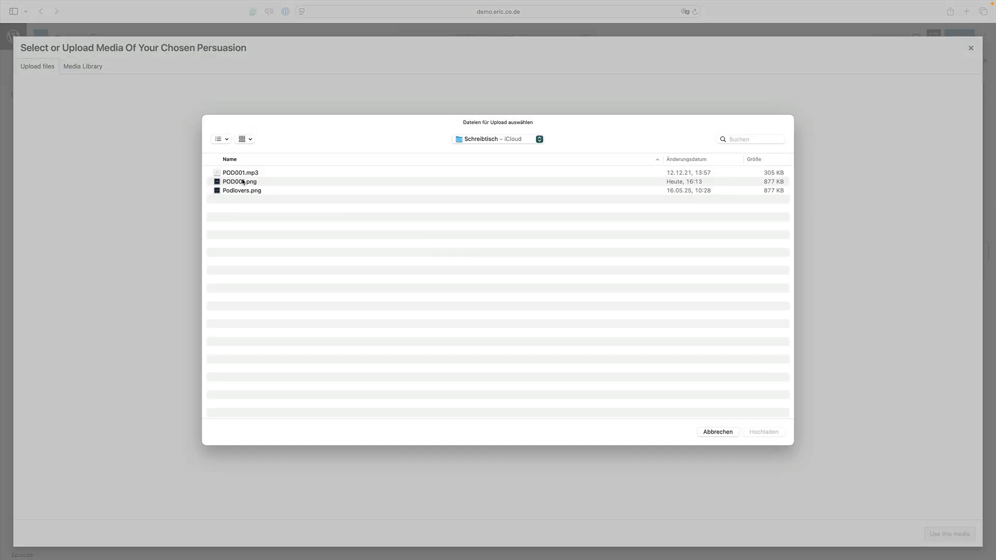
double_click(243, 181)
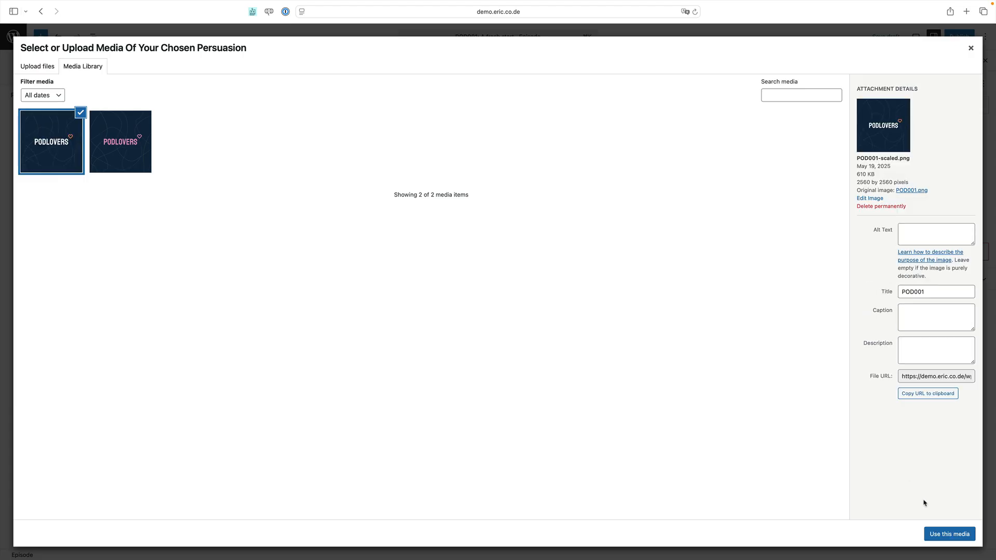
click(938, 532)
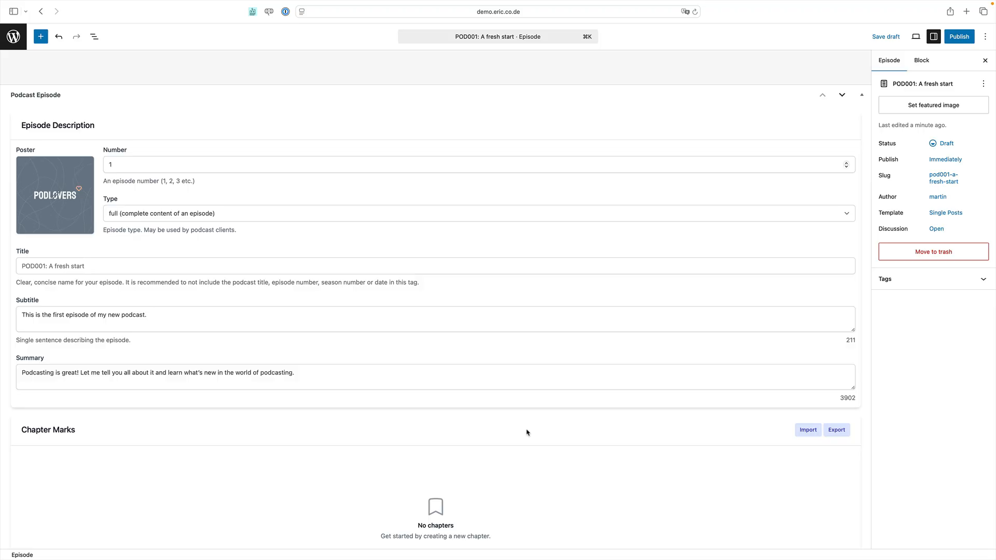
Upload POD001.mp3 from the desktop as the episode's media file
scroll(526, 432, down, 5)
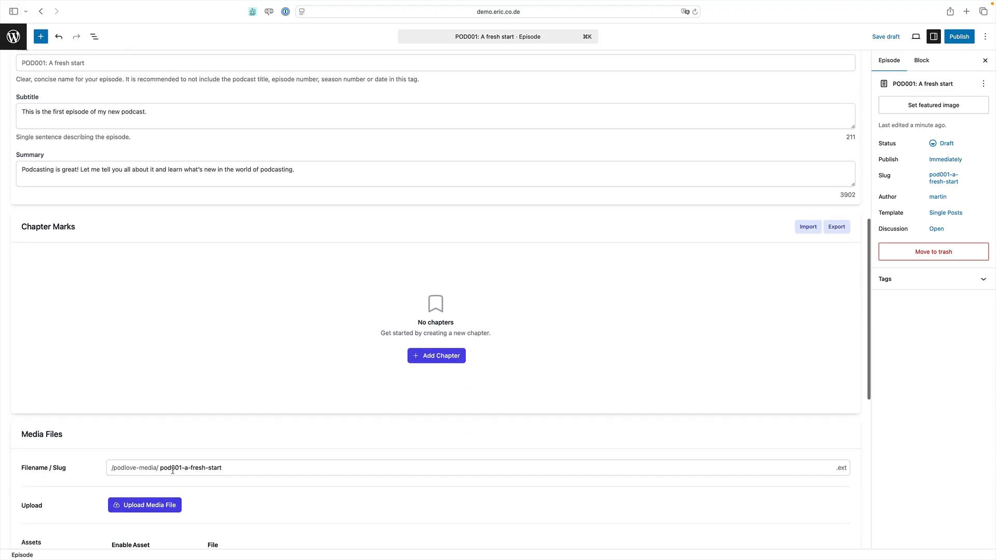
click(135, 506)
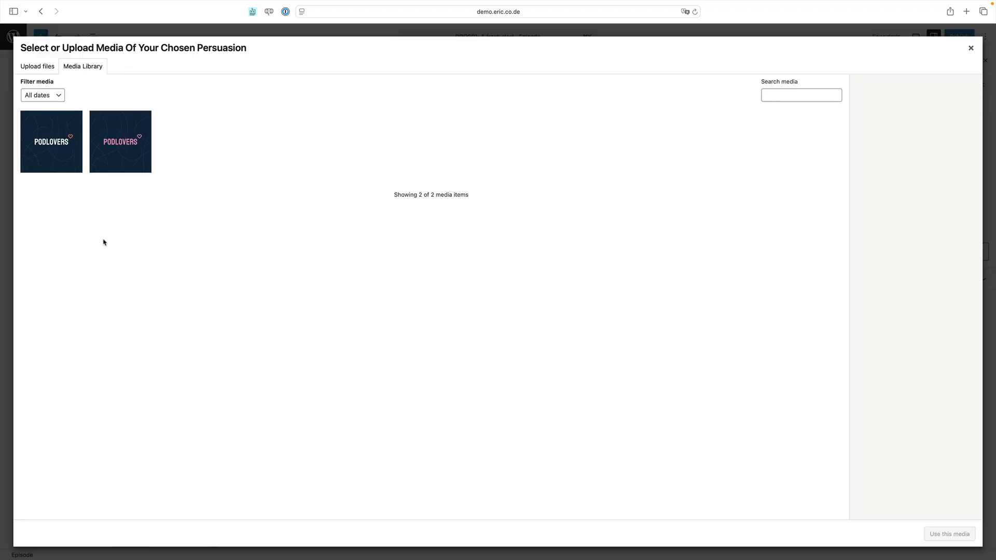
click(51, 67)
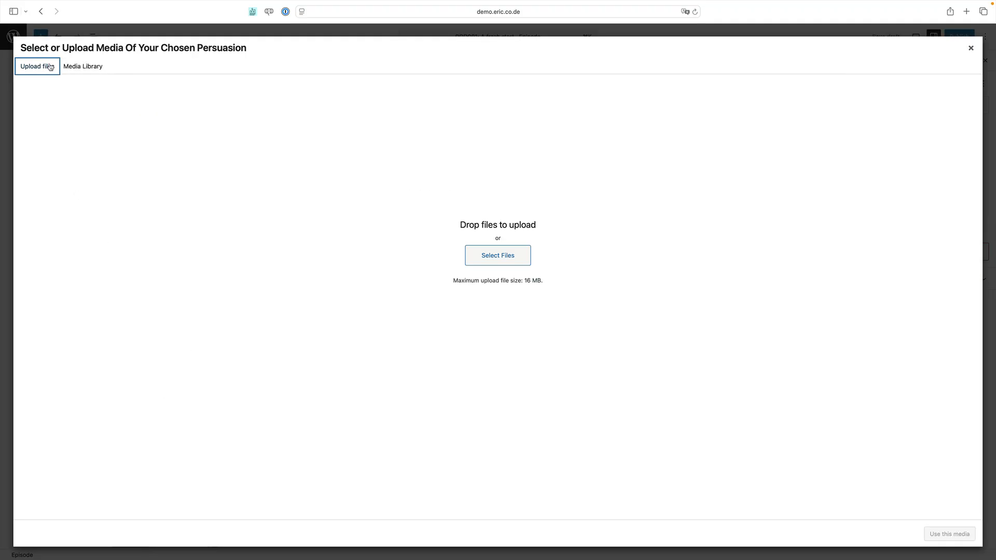
click(516, 257)
double_click(275, 175)
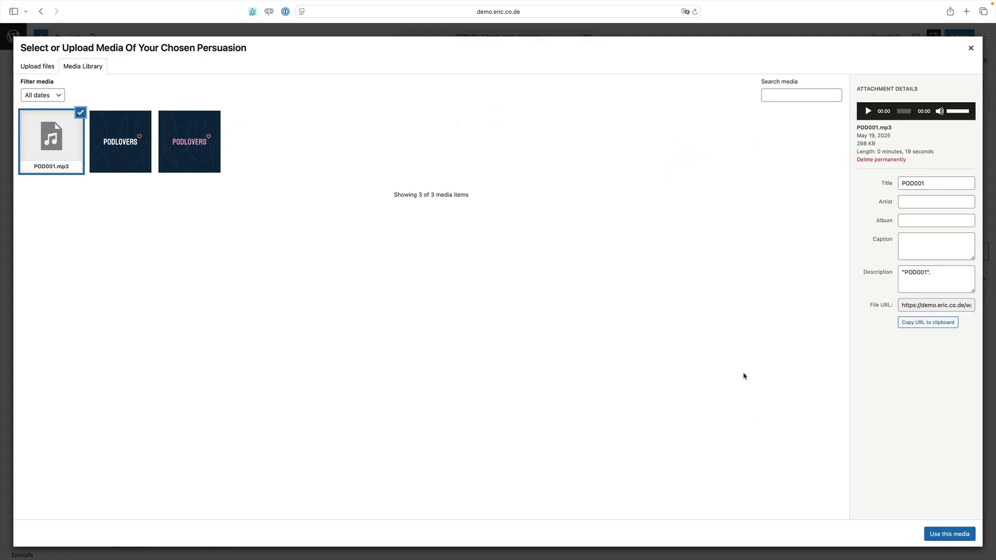
click(939, 534)
scroll(787, 460, down, 5)
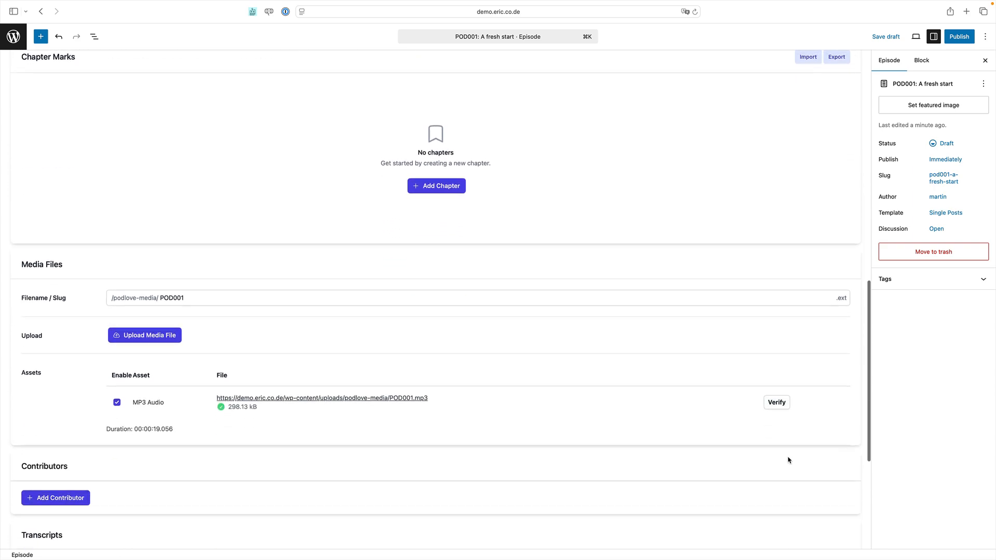
Publish the episode immediately with public visibility and view its page on the site
scroll(789, 460, up, 8)
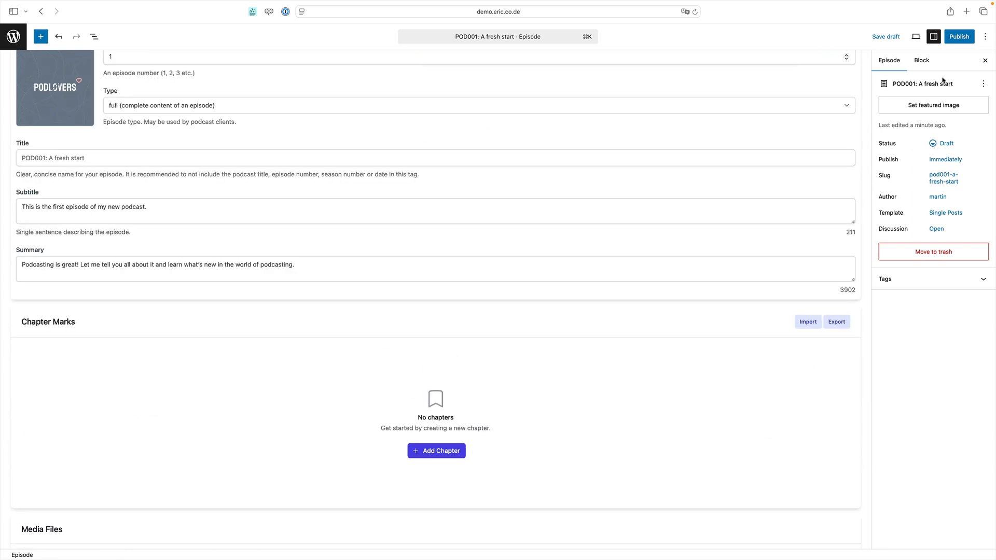
click(960, 38)
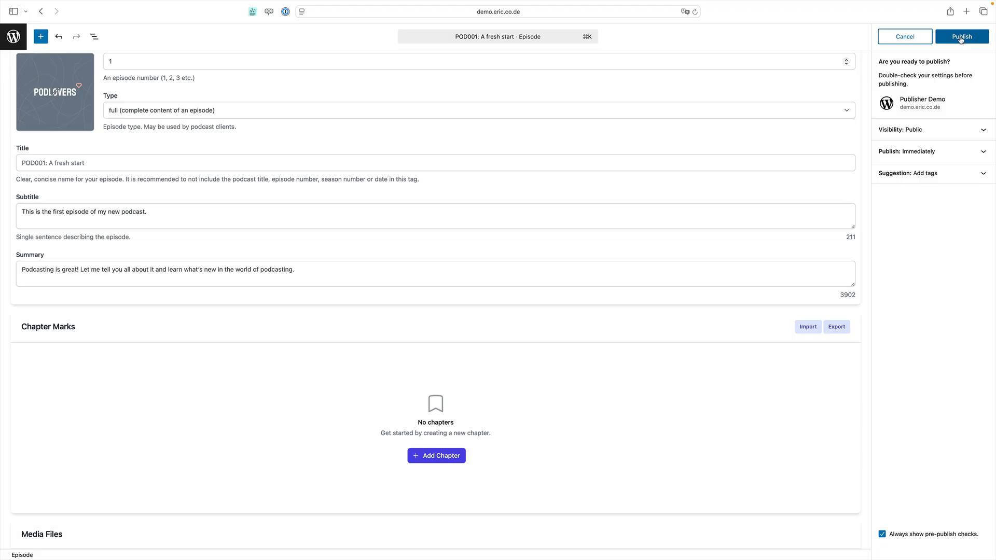
click(961, 37)
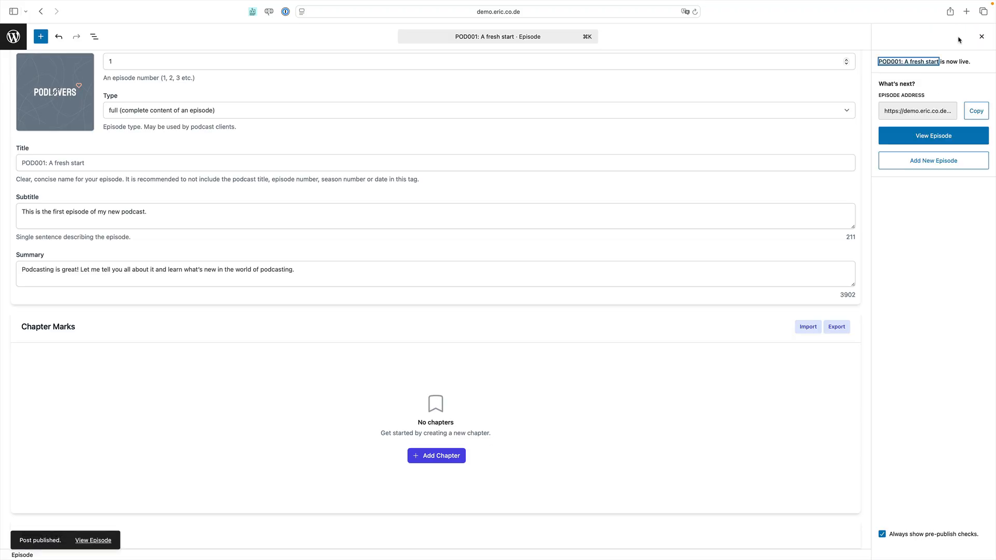
scroll(830, 56, up, 2)
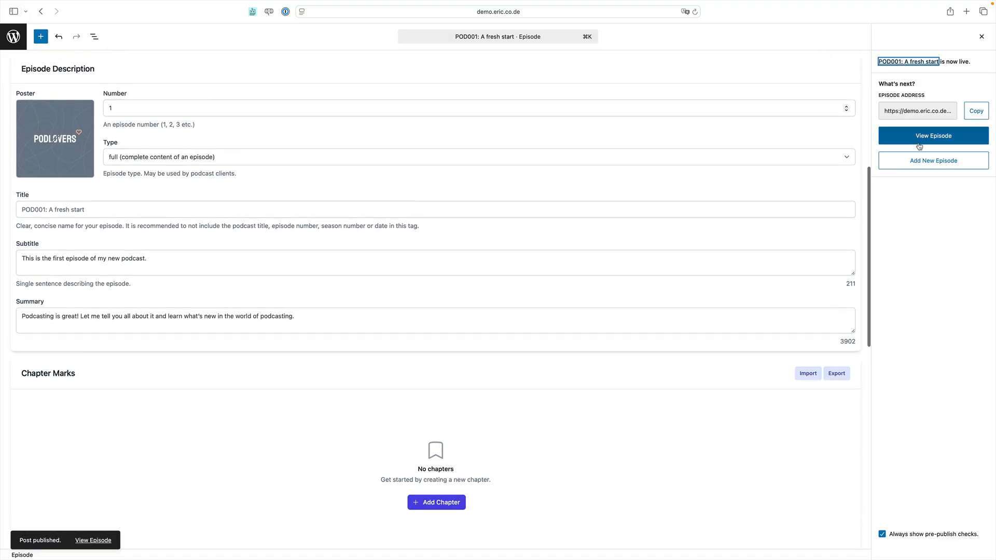
click(919, 146)
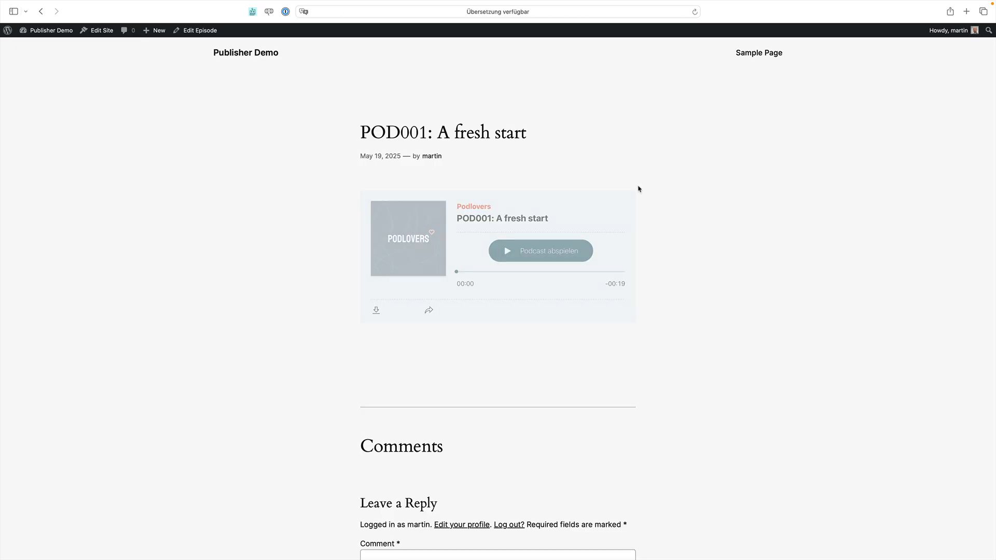